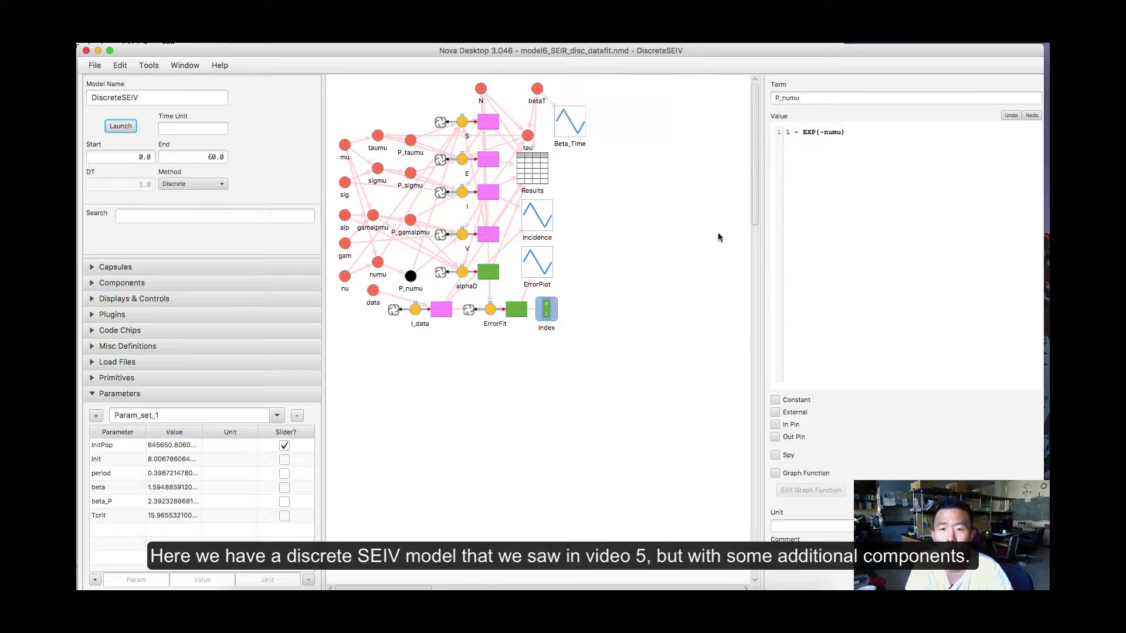
Inspect the value definitions of the basic rate terms mu, sig, alp, gam and nu in the DiscreteSEIV model
{"action": "left_click", "coordinate": [599, 164]}
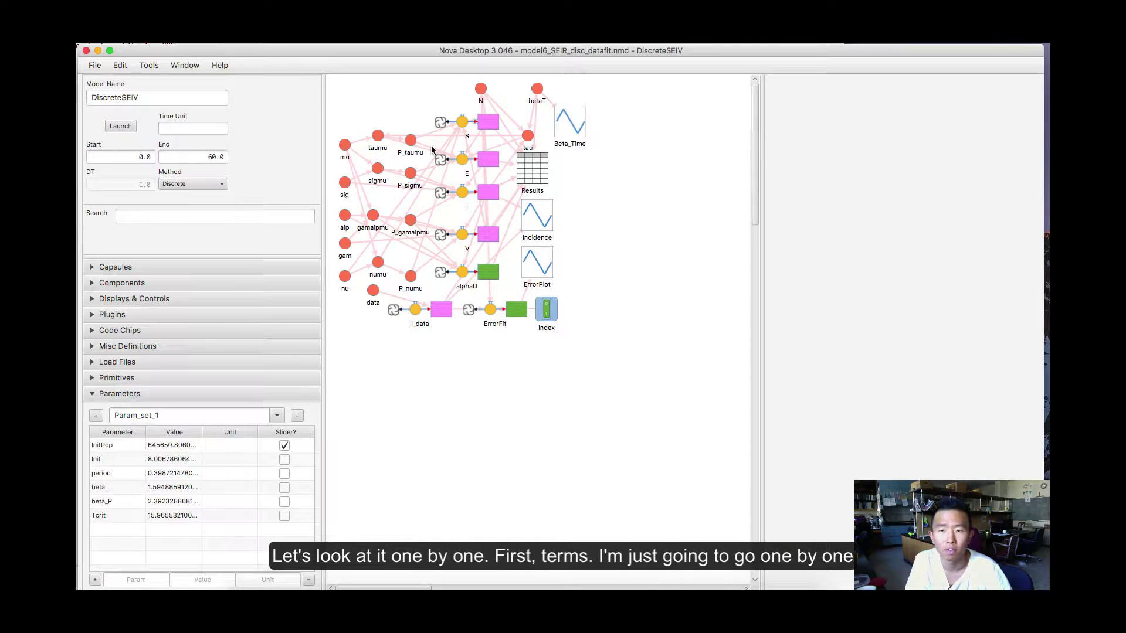
{"action": "left_click", "coordinate": [343, 145]}
{"action": "left_click", "coordinate": [344, 184]}
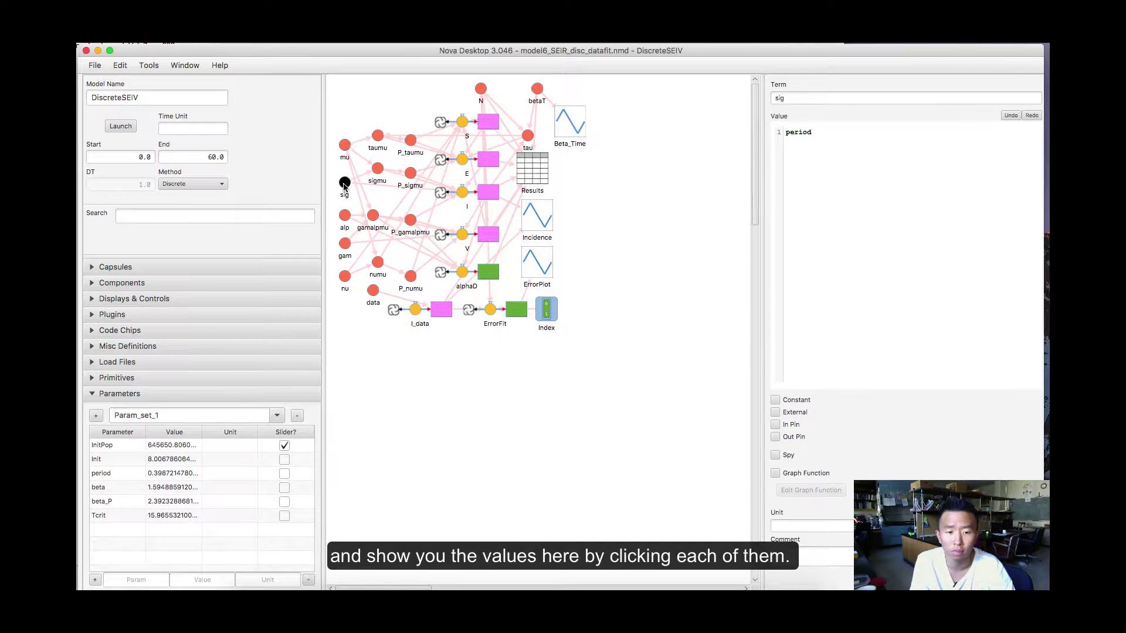
{"action": "left_click", "coordinate": [344, 217]}
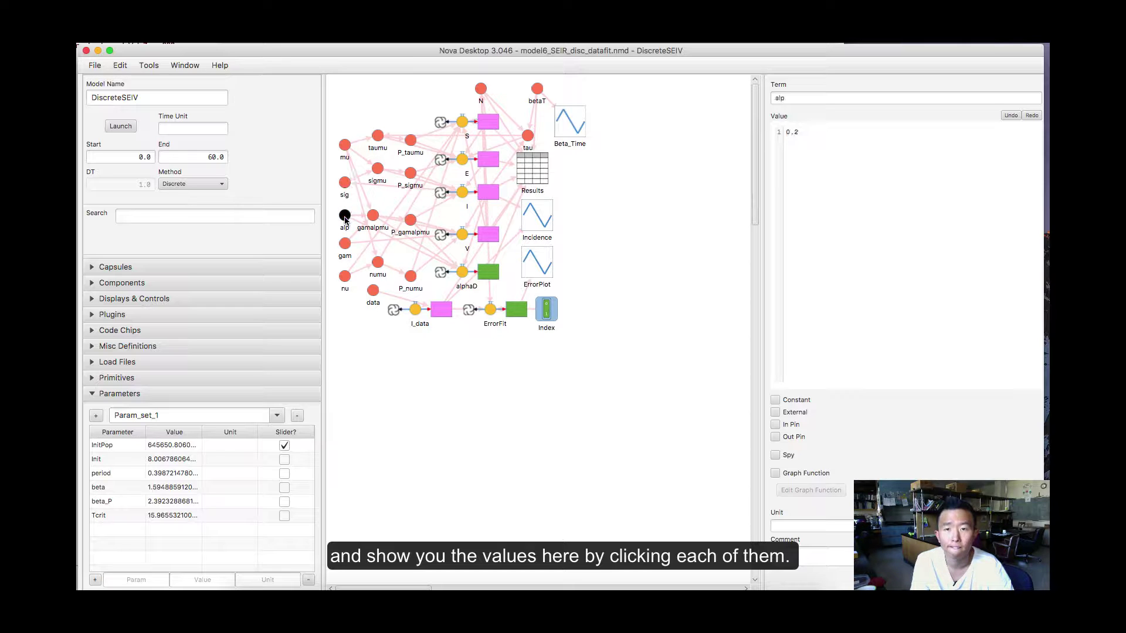
{"action": "left_click", "coordinate": [345, 245]}
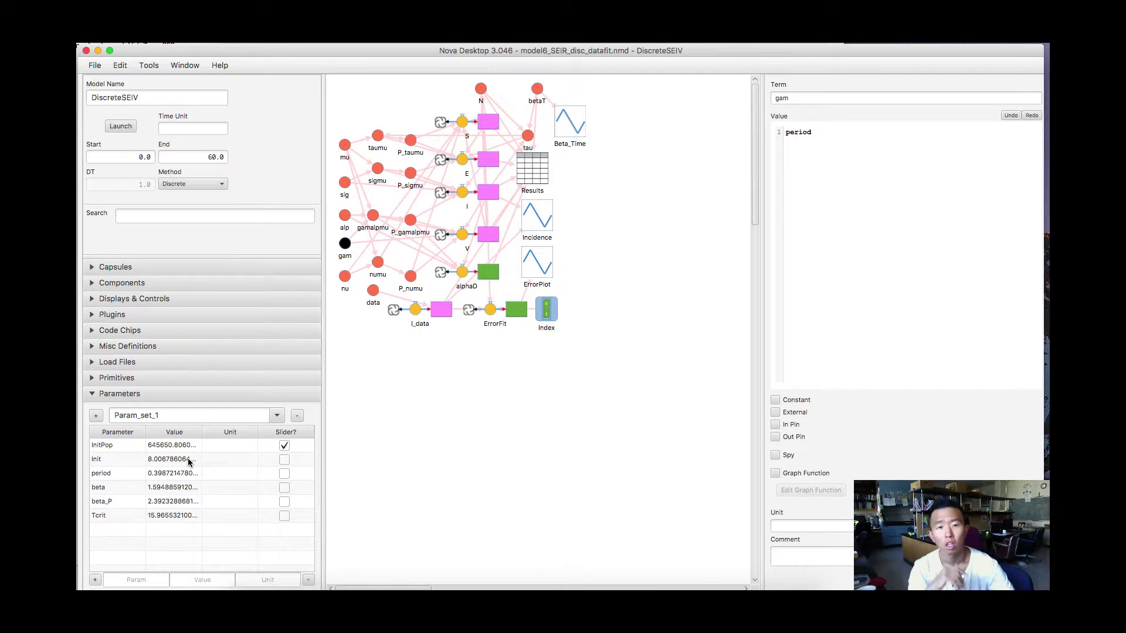
{"action": "left_click", "coordinate": [344, 276]}
Inspect the expressions of the combined rate terms taumu, sigmu, gamalpmu and numu and their matching P_ probability terms
{"action": "left_click", "coordinate": [377, 136]}
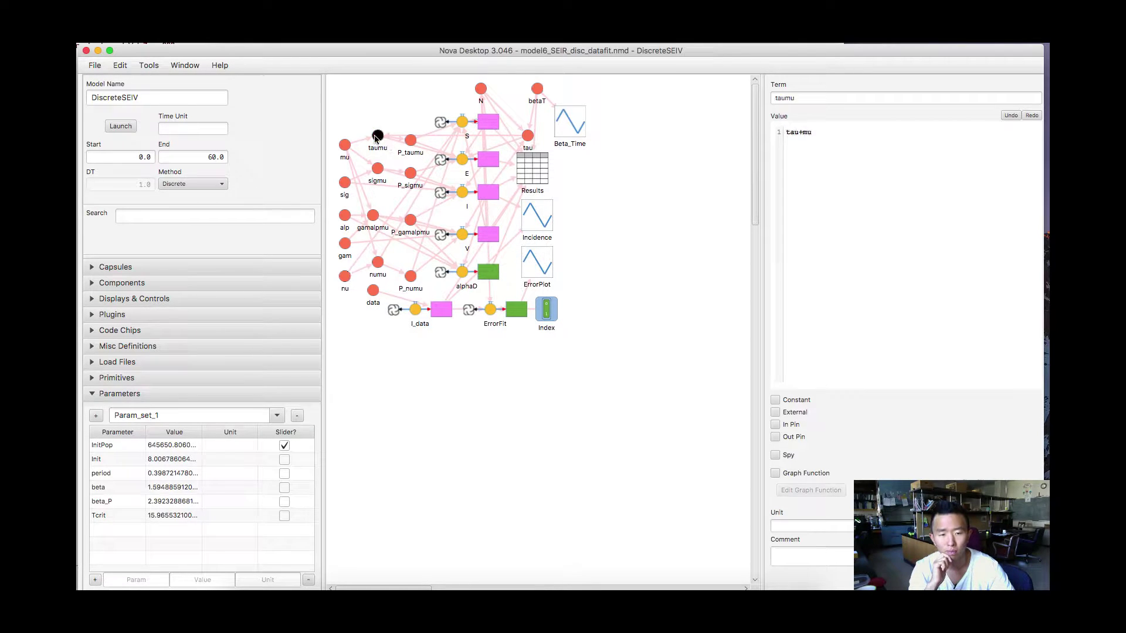
{"action": "left_click", "coordinate": [378, 169]}
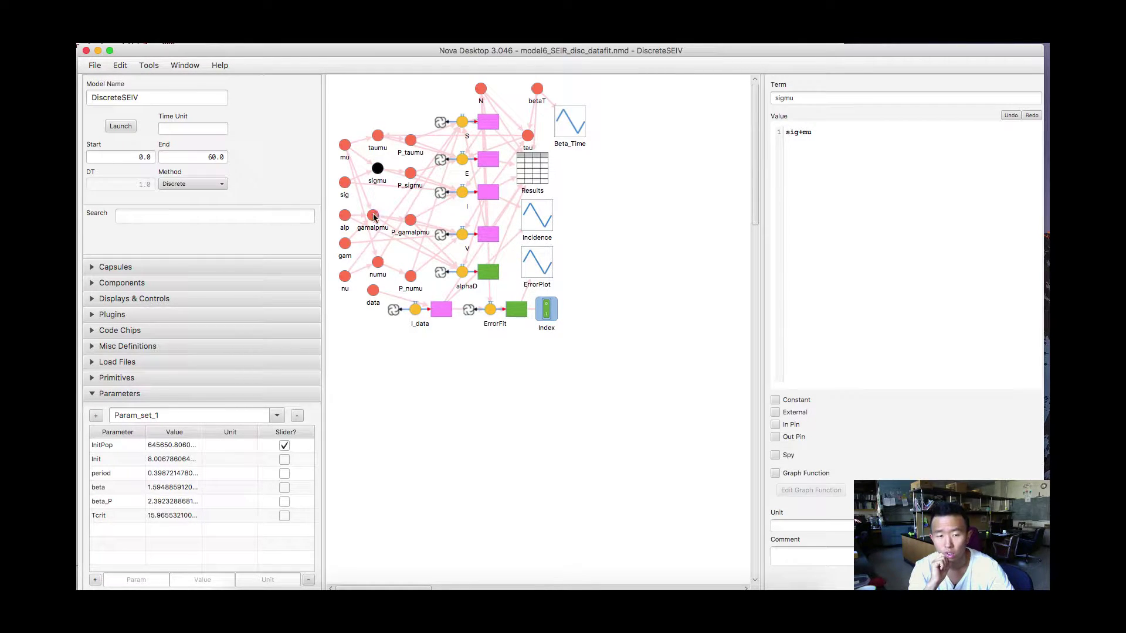
{"action": "left_click", "coordinate": [372, 217]}
{"action": "left_click", "coordinate": [377, 262]}
{"action": "left_click", "coordinate": [412, 276]}
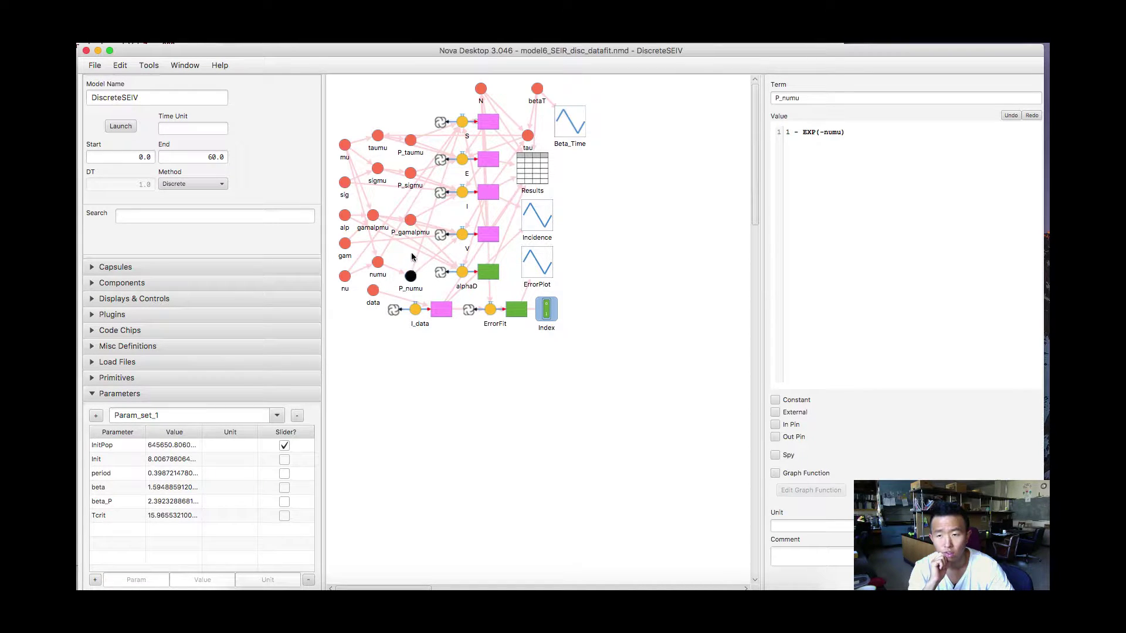
{"action": "left_click", "coordinate": [411, 221]}
{"action": "left_click", "coordinate": [410, 175]}
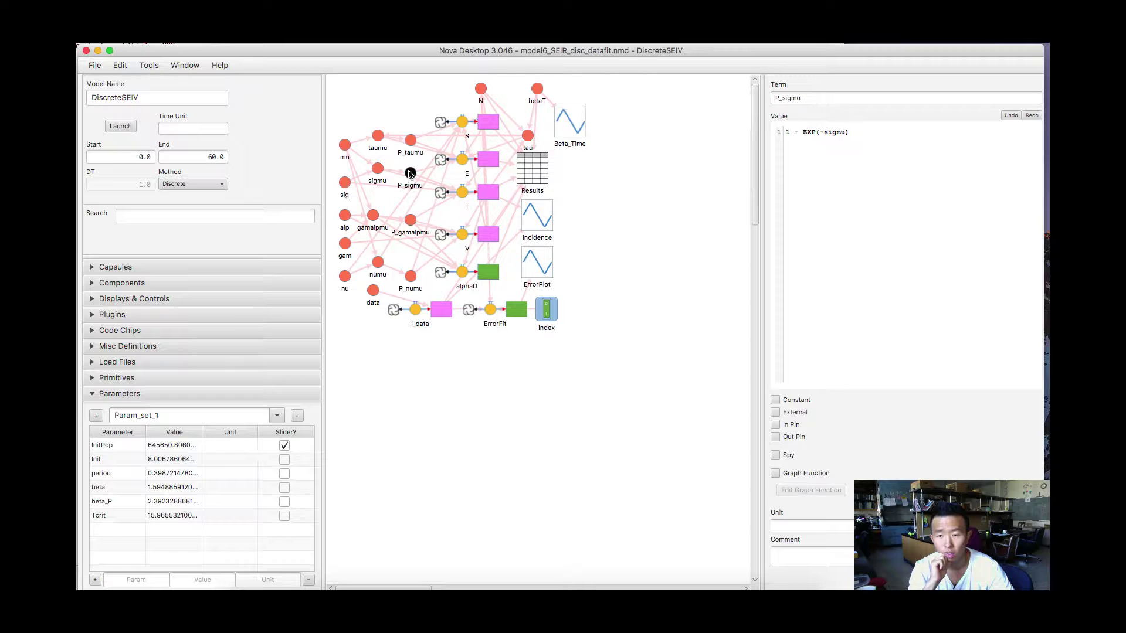
{"action": "left_click", "coordinate": [411, 140]}
Inspect the expressions of the population term N, the transmission term tau and the time-dependent betaT
{"action": "left_click", "coordinate": [480, 89]}
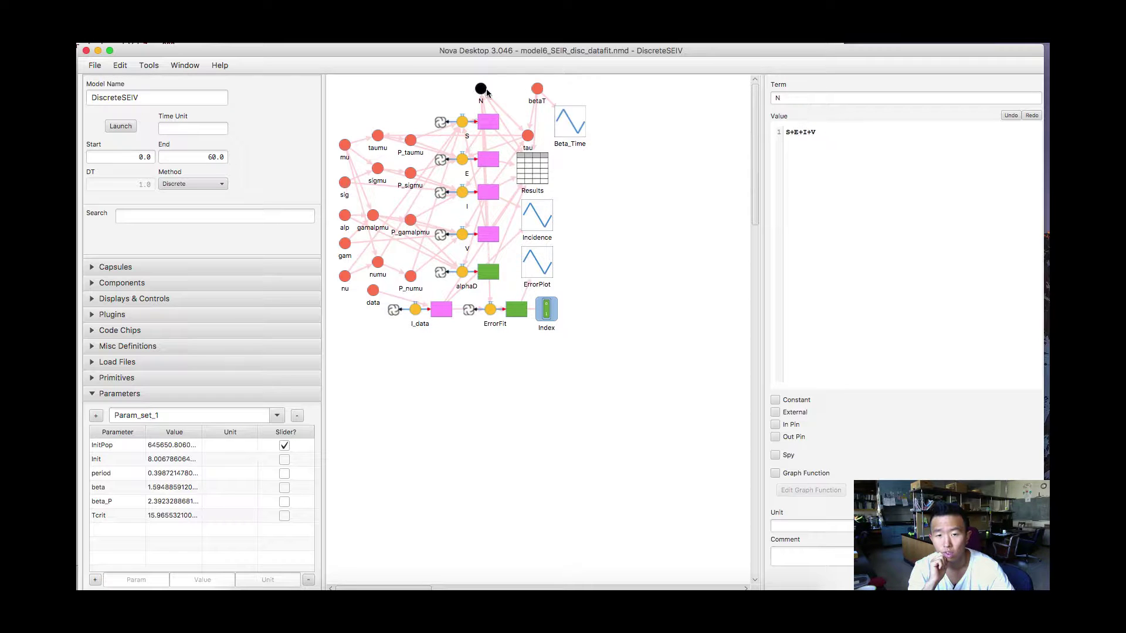
{"action": "left_click", "coordinate": [528, 135]}
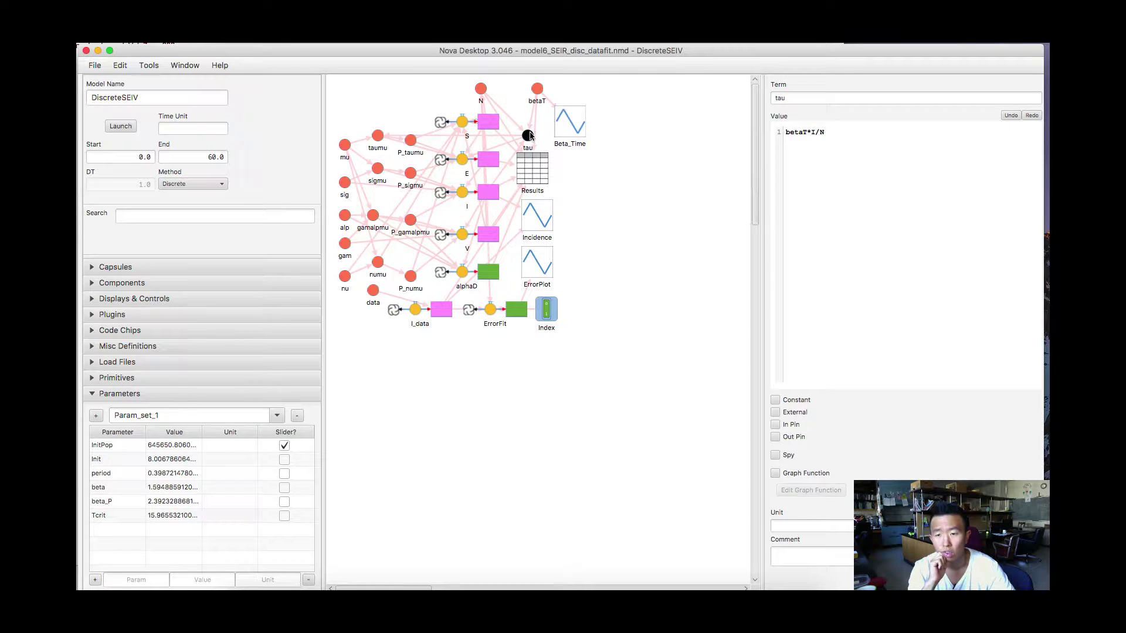
{"action": "left_click", "coordinate": [537, 89]}
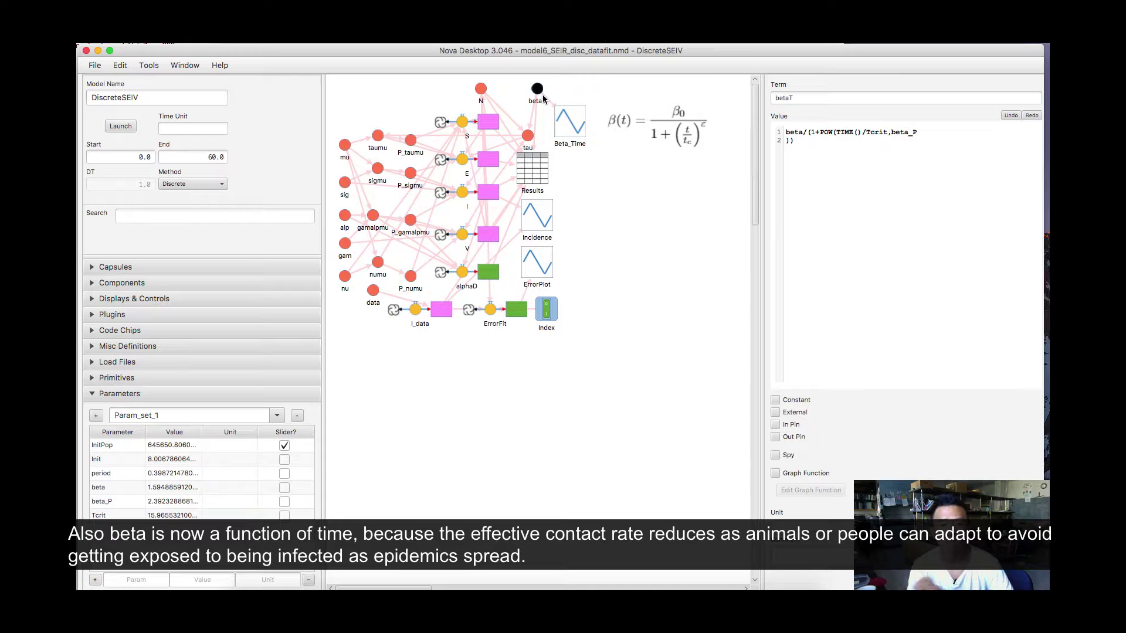
Review the next-step and initial-value equations of the S, E, I, V and alphaD states
{"action": "left_click", "coordinate": [485, 126]}
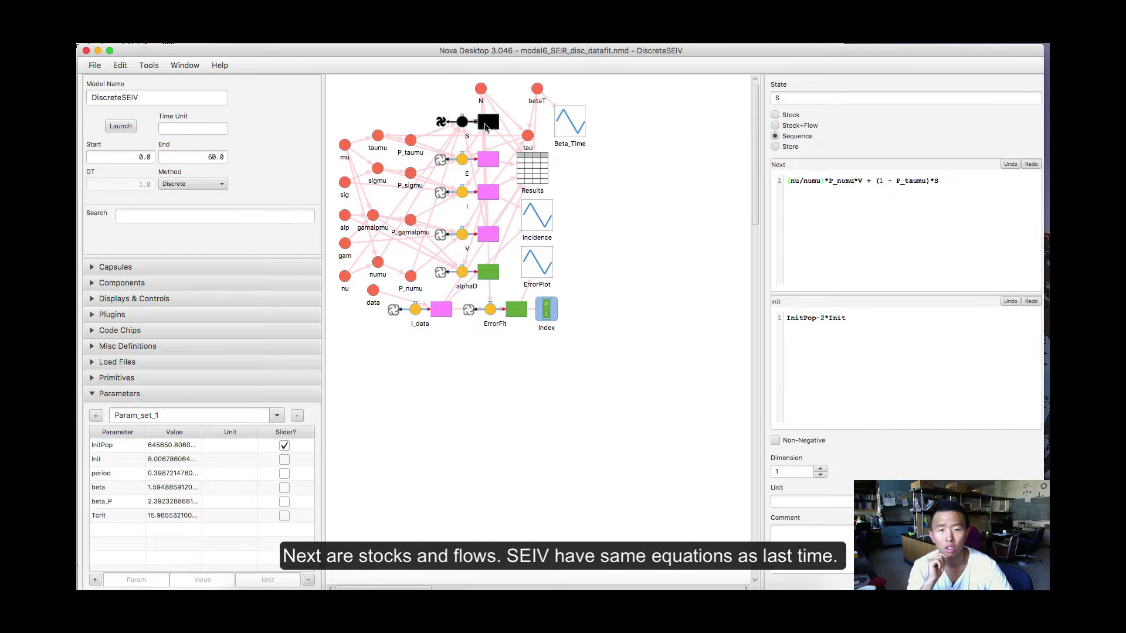
{"action": "left_click", "coordinate": [461, 162]}
{"action": "left_click", "coordinate": [464, 193]}
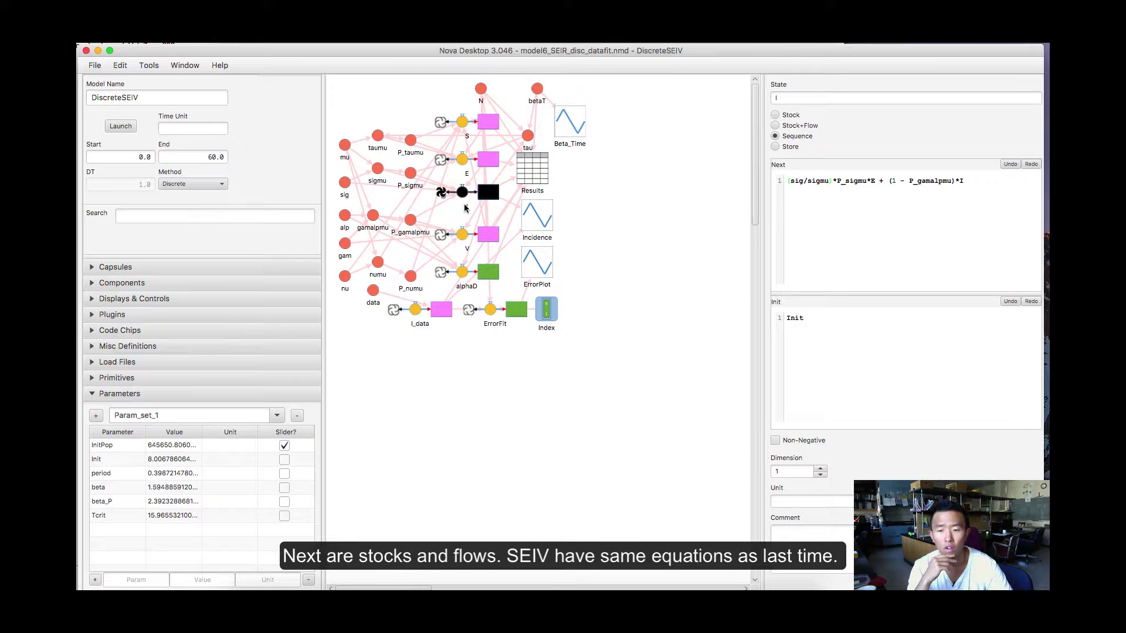
{"action": "left_click", "coordinate": [463, 236]}
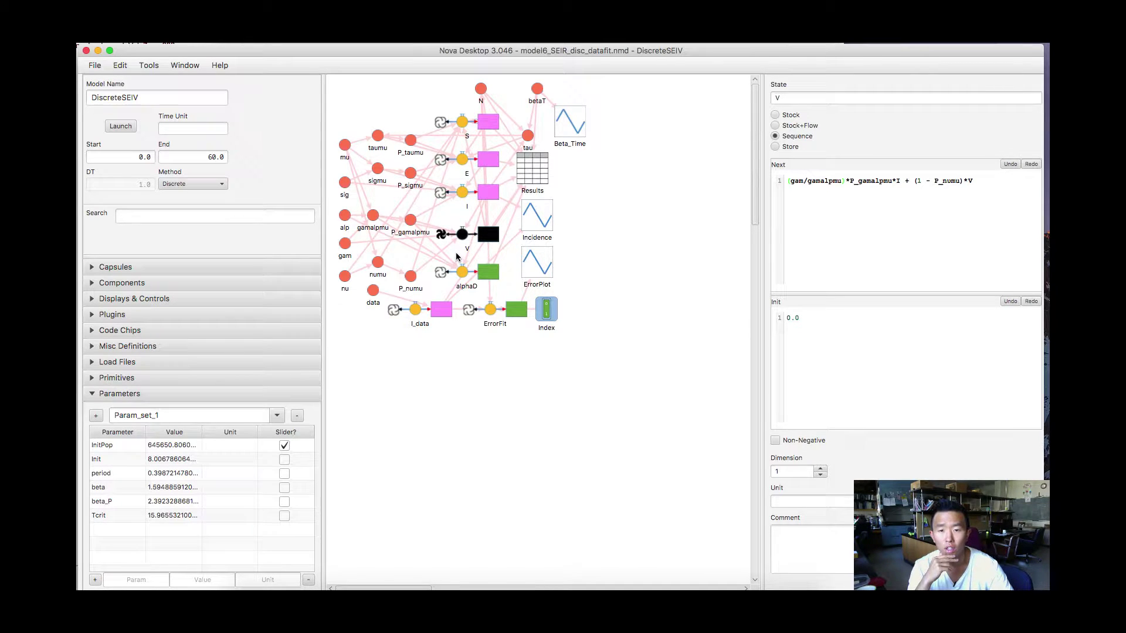
{"action": "left_click", "coordinate": [462, 272]}
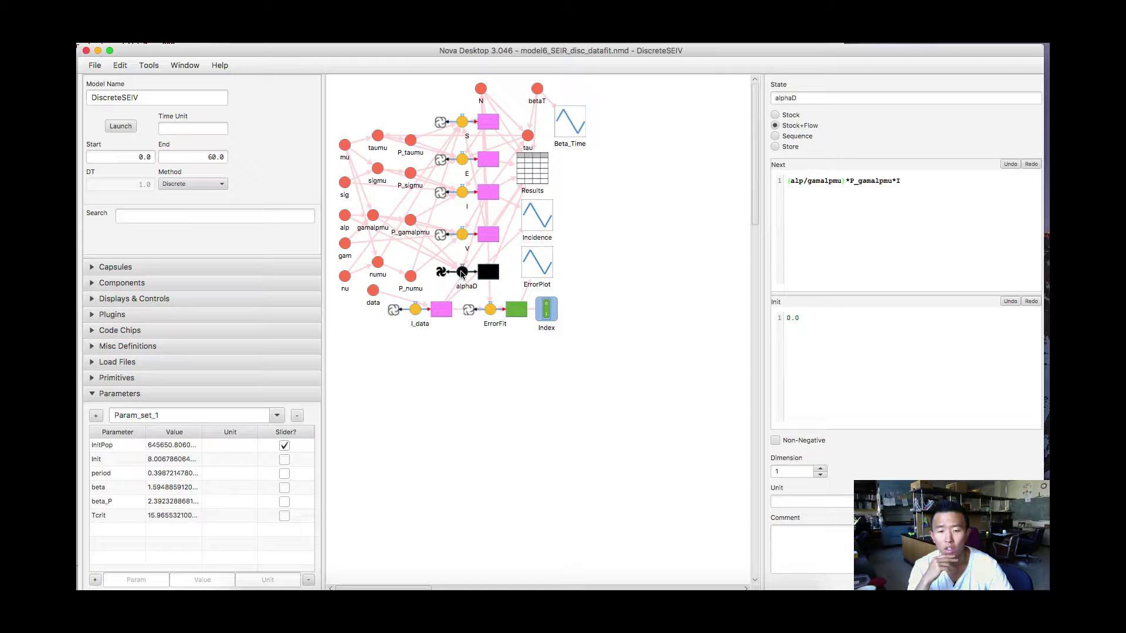
Examine the I_data state and view the full incidence array in the data term, widening its value display temporarily
{"action": "left_click", "coordinate": [413, 311]}
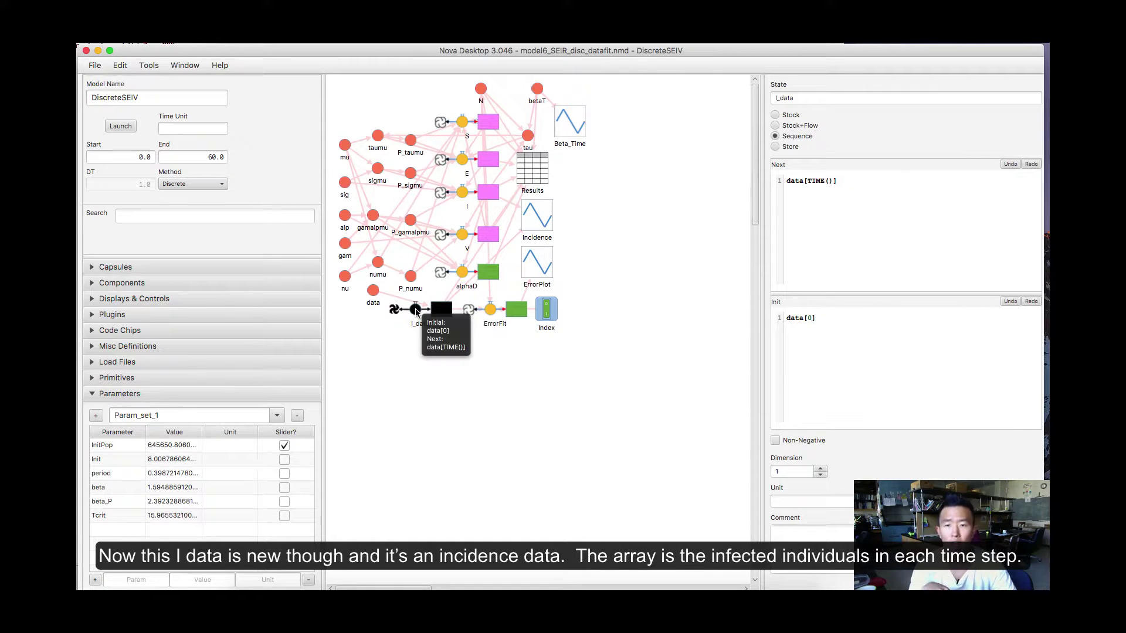
{"action": "left_click", "coordinate": [373, 290]}
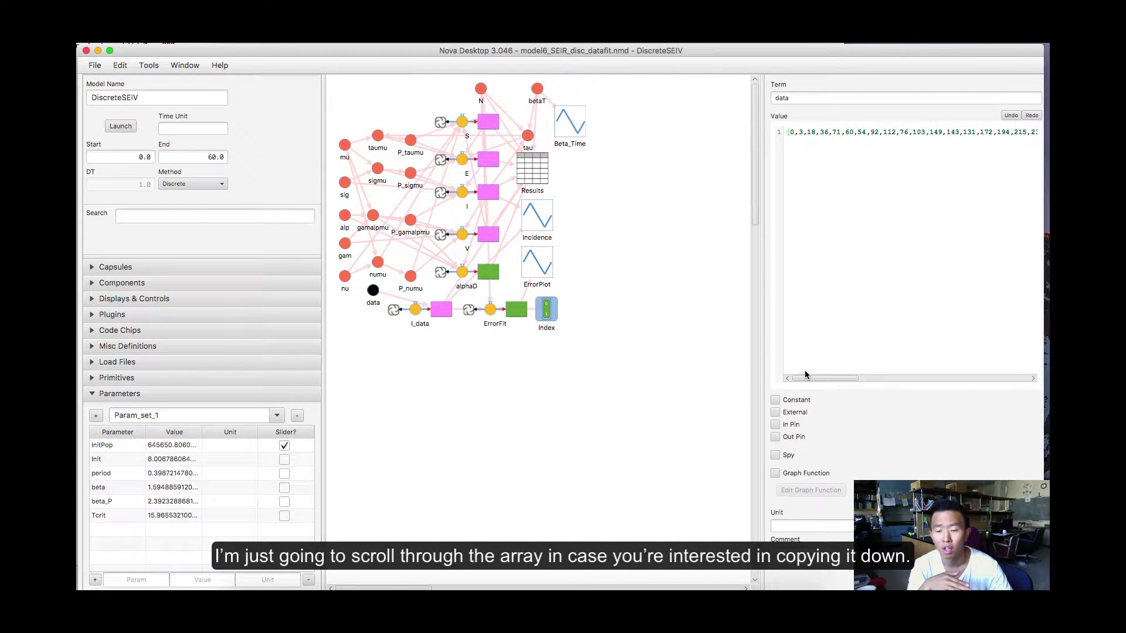
{"action": "left_click_drag", "start_coordinate": [808, 378], "coordinate": [926, 379]}
{"action": "left_click_drag", "start_coordinate": [758, 337], "coordinate": [361, 340]}
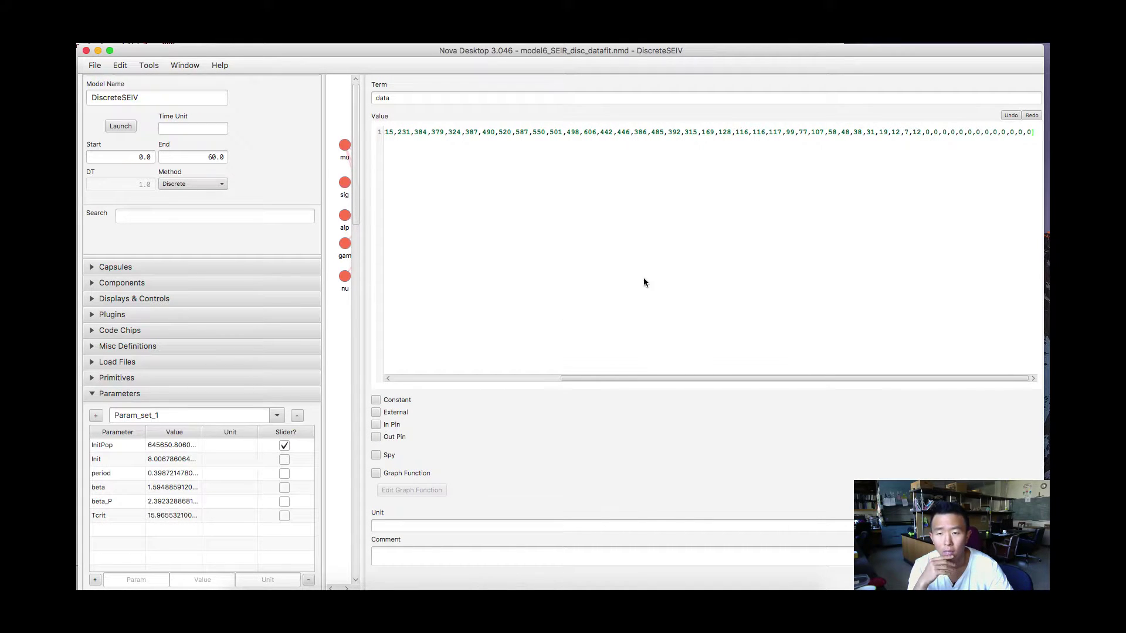
{"action": "left_click_drag", "start_coordinate": [360, 342], "coordinate": [631, 358]}
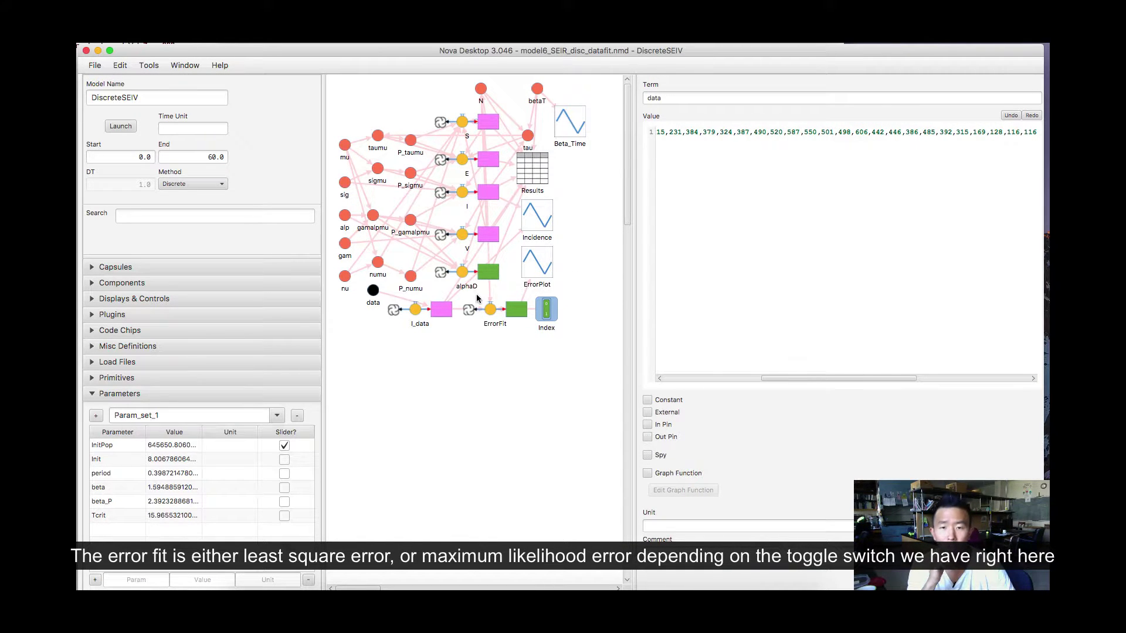
Examine the ErrorFit state's equation and the labels and colors of the Index toggle
{"action": "left_click", "coordinate": [491, 311]}
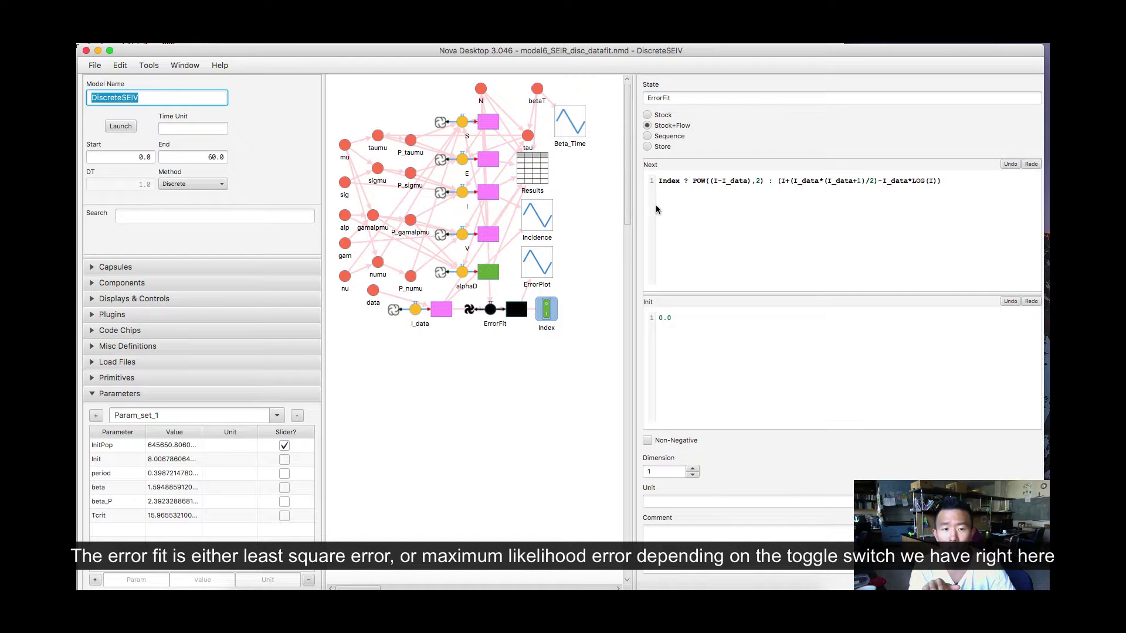
{"action": "left_click", "coordinate": [687, 182]}
{"action": "key", "text": "End"}
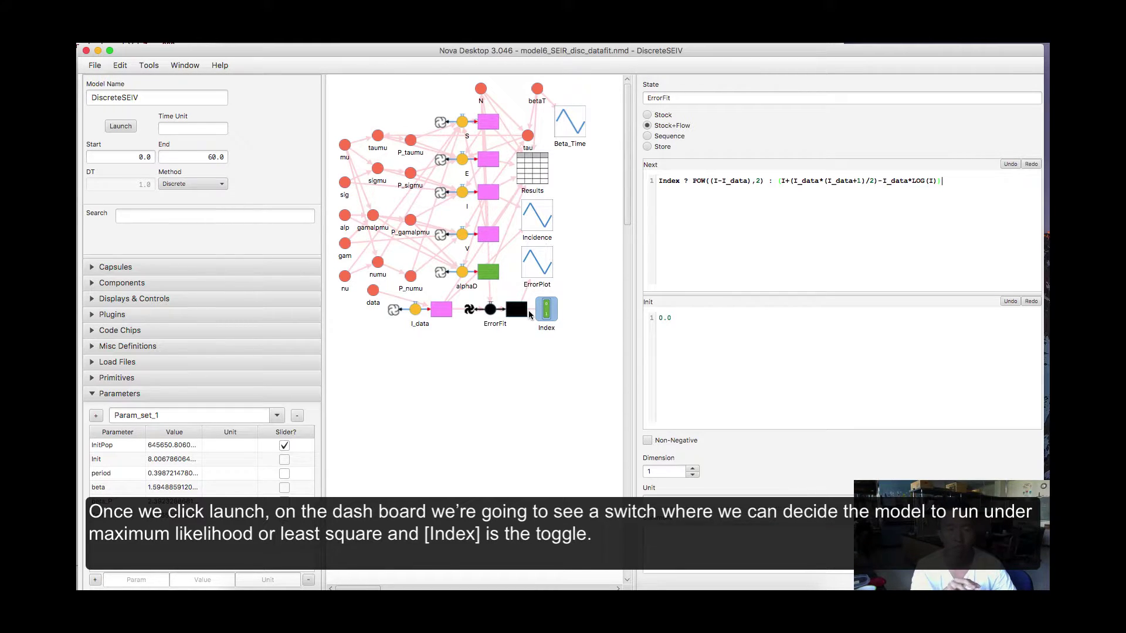
{"action": "left_click", "coordinate": [546, 313]}
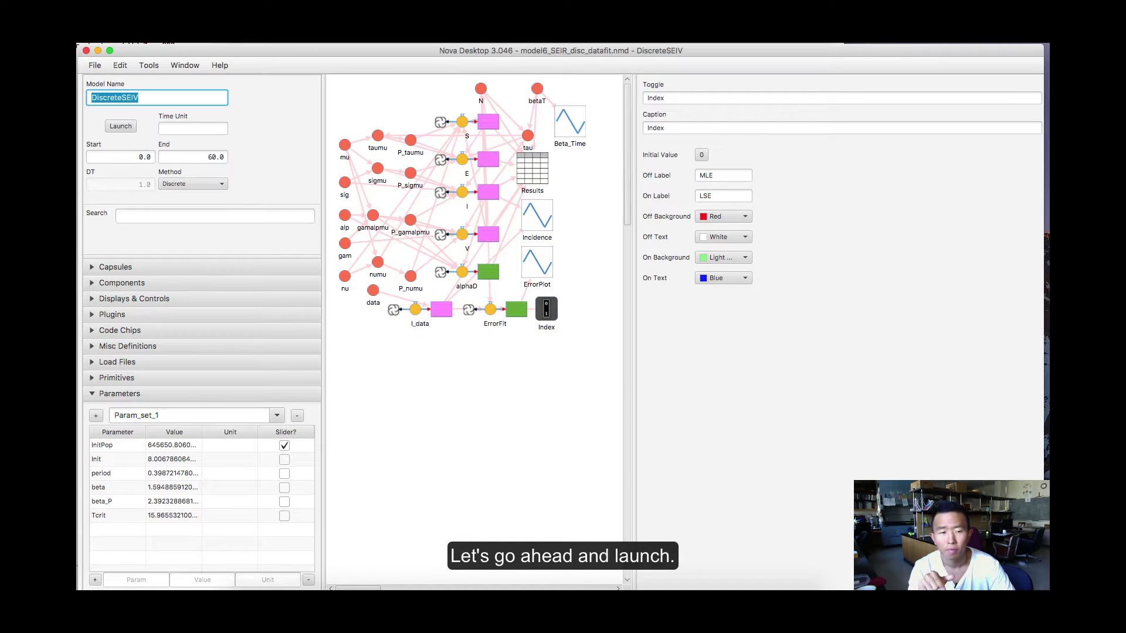
Launch the DiscreteSEIV model and enlarge its simulation window to fill the screen
{"action": "left_click", "coordinate": [121, 126]}
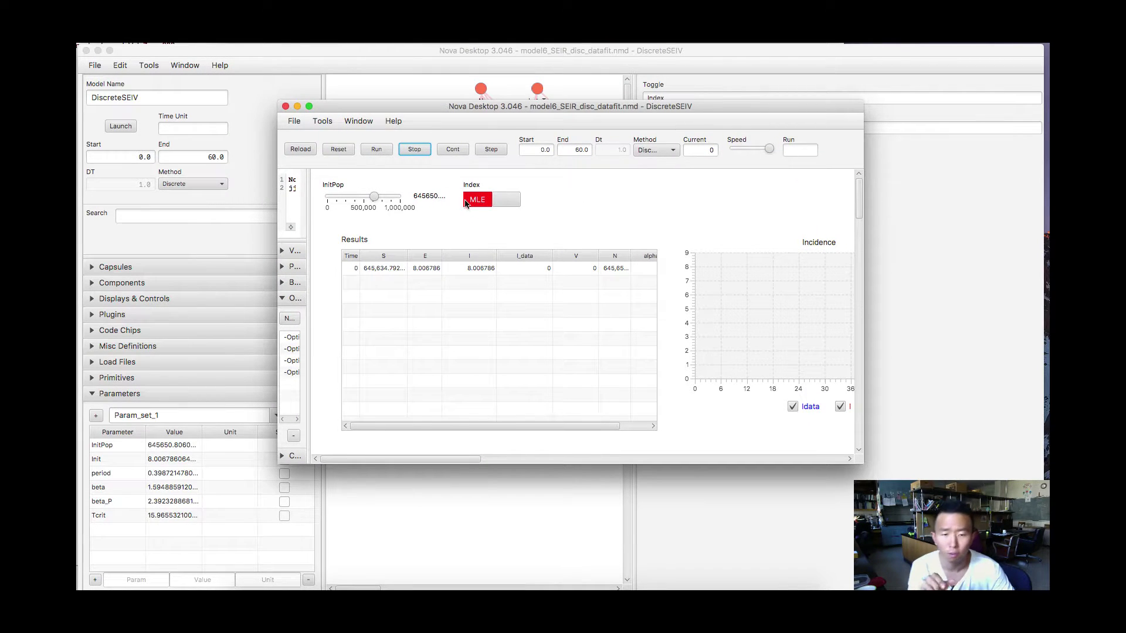
{"action": "left_click_drag", "start_coordinate": [468, 106], "coordinate": [273, 50]}
{"action": "left_click_drag", "start_coordinate": [656, 403], "coordinate": [1049, 588]}
Place the Beta_Time plot beside the ErrorPlot, below the Incidence plot, on the dashboard
{"action": "scroll", "coordinate": [818, 493], "scroll_direction": "down", "scroll_amount": 5}
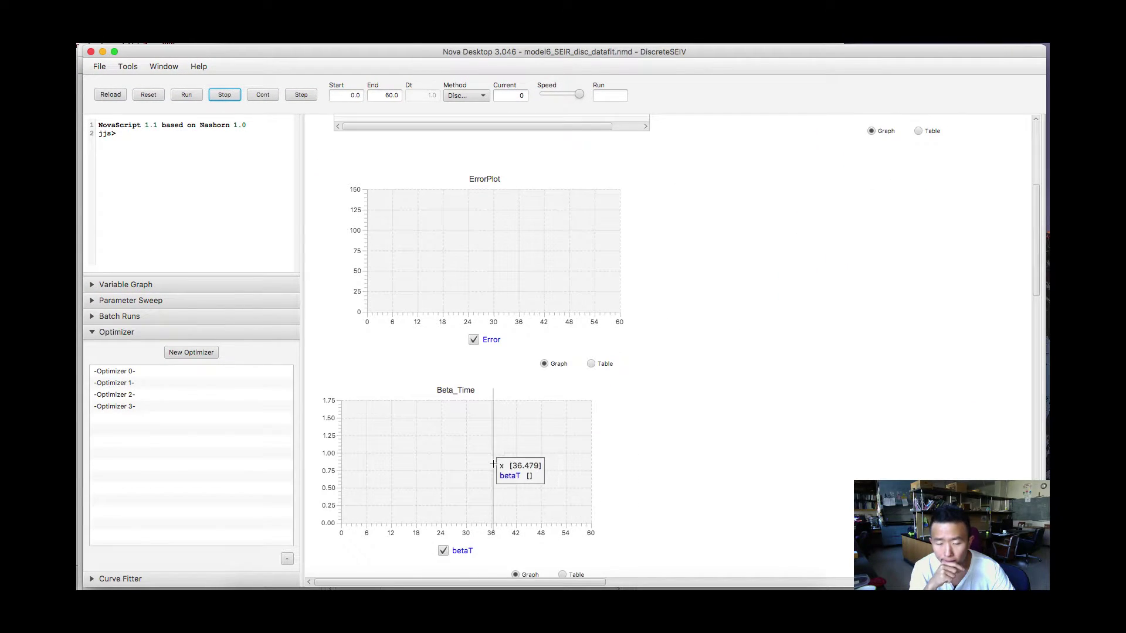
{"action": "scroll", "coordinate": [786, 296], "scroll_direction": "down", "scroll_amount": 3}
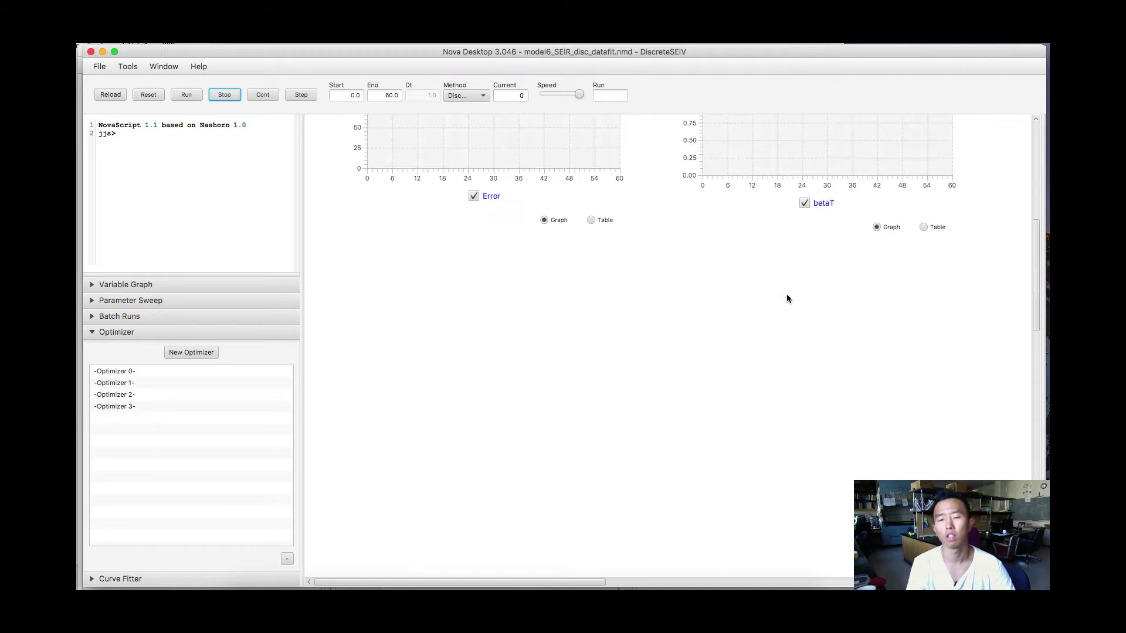
{"action": "scroll", "coordinate": [786, 296], "scroll_direction": "up", "scroll_amount": 5}
{"action": "scroll", "coordinate": [786, 294], "scroll_direction": "up", "scroll_amount": 3}
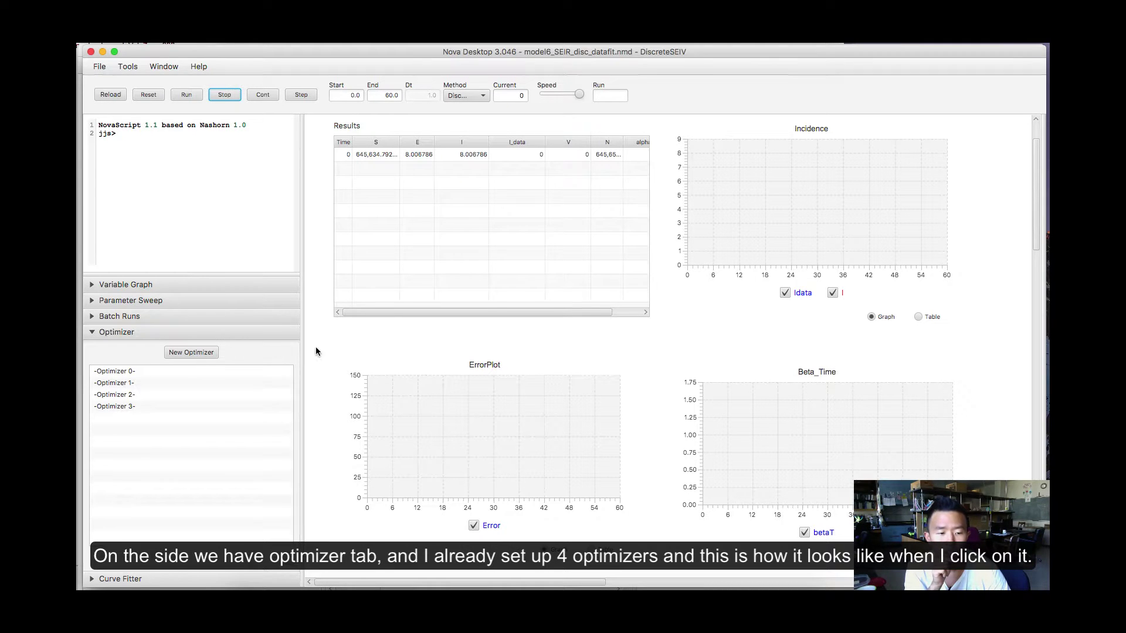
Open Optimizer 0 with the side area narrowed and examine the Init parameter's bounds, guesses and the minimize expression
{"action": "left_click_drag", "start_coordinate": [302, 348], "coordinate": [247, 348]}
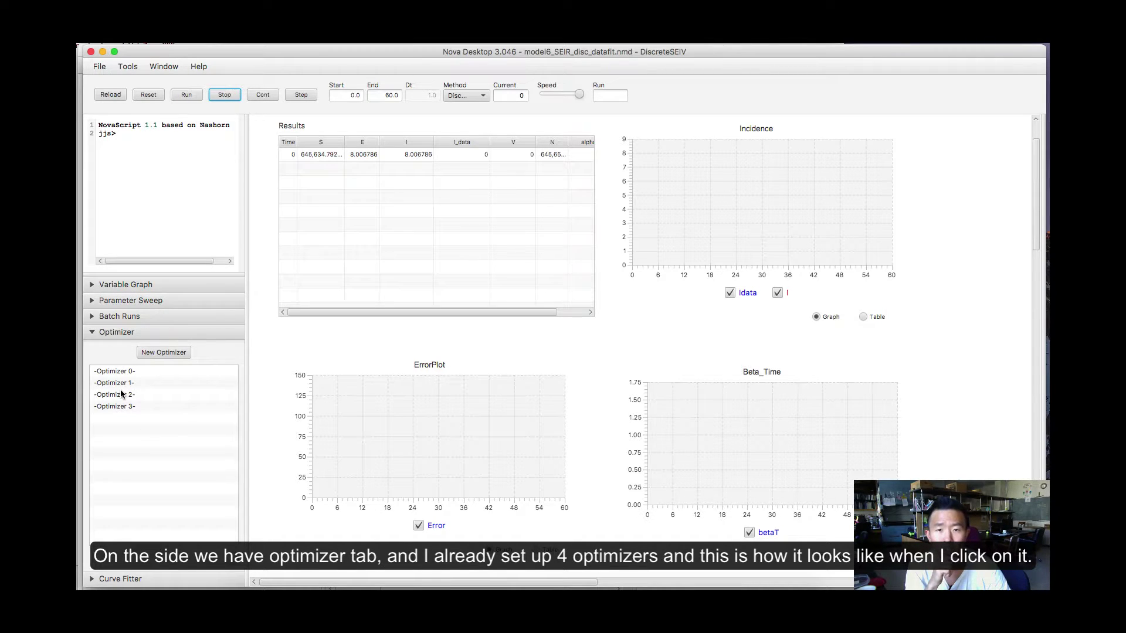
{"action": "double_click", "coordinate": [111, 372]}
{"action": "left_click_drag", "start_coordinate": [493, 0], "coordinate": [562, 216]}
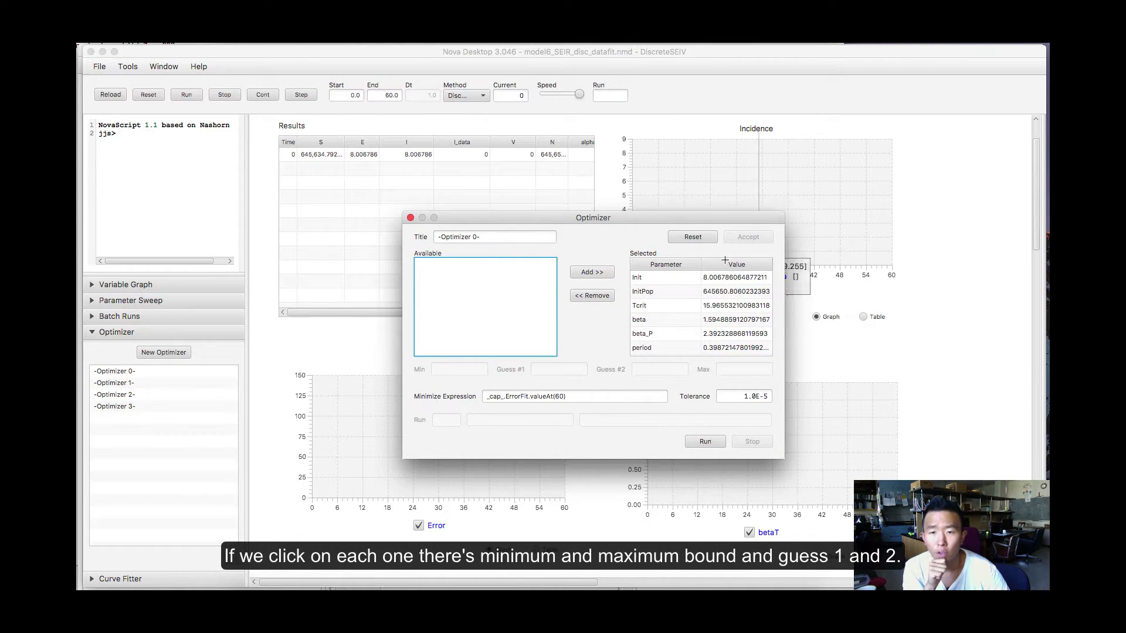
{"action": "left_click", "coordinate": [689, 277]}
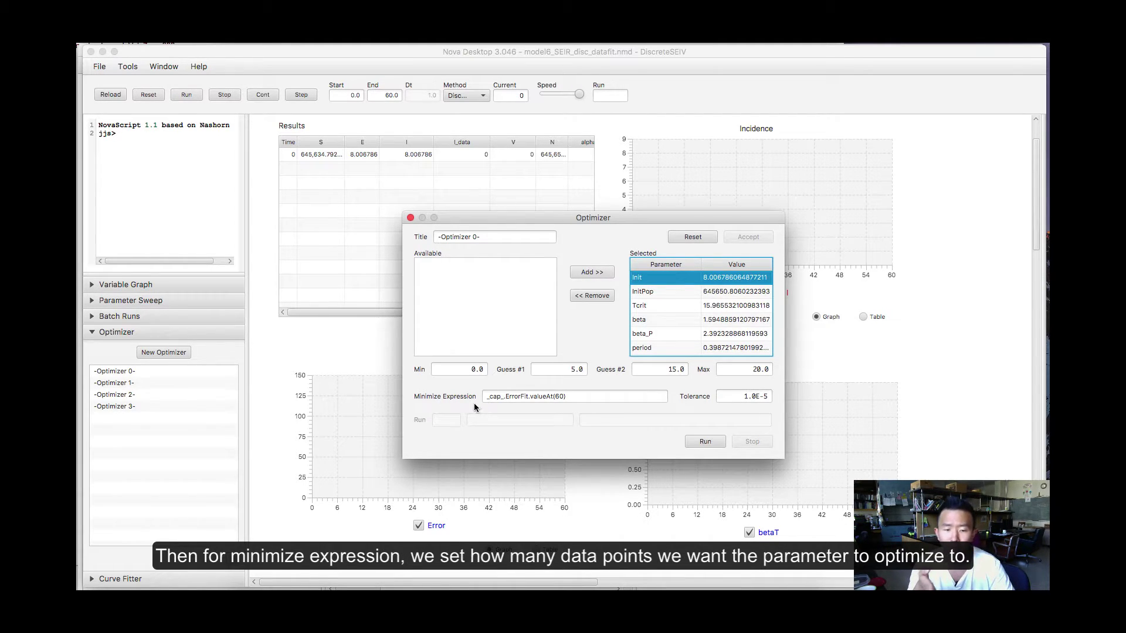
{"action": "left_click_drag", "start_coordinate": [489, 398], "coordinate": [566, 400]}
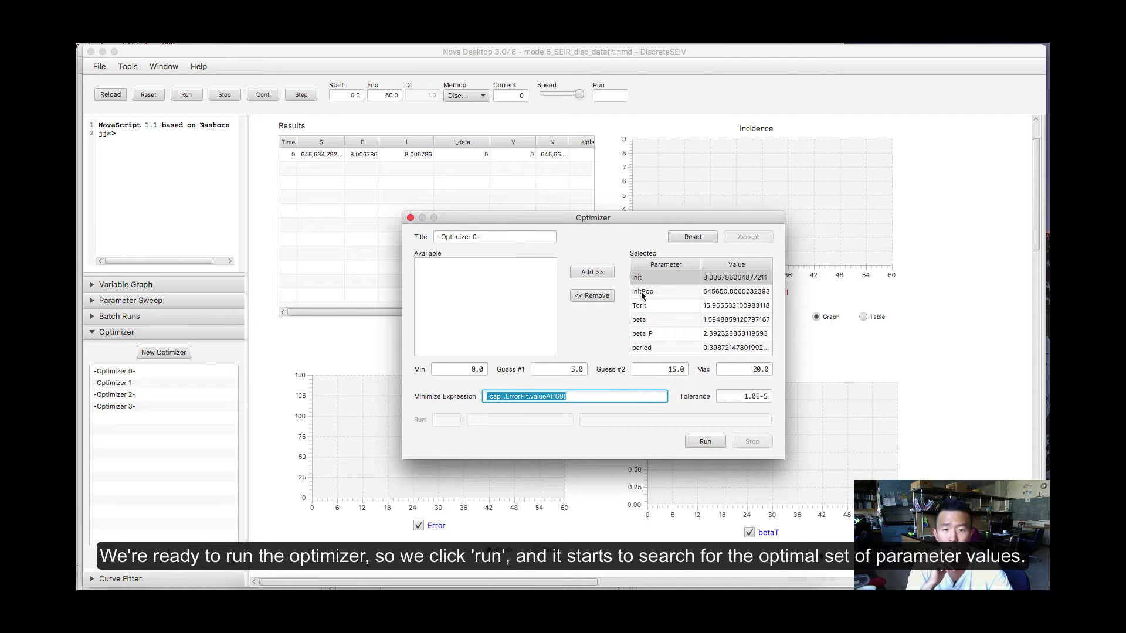
Run Optimizer 0 with its existing settings, accept the optimized parameter values and run the model with them
{"action": "left_click", "coordinate": [711, 443]}
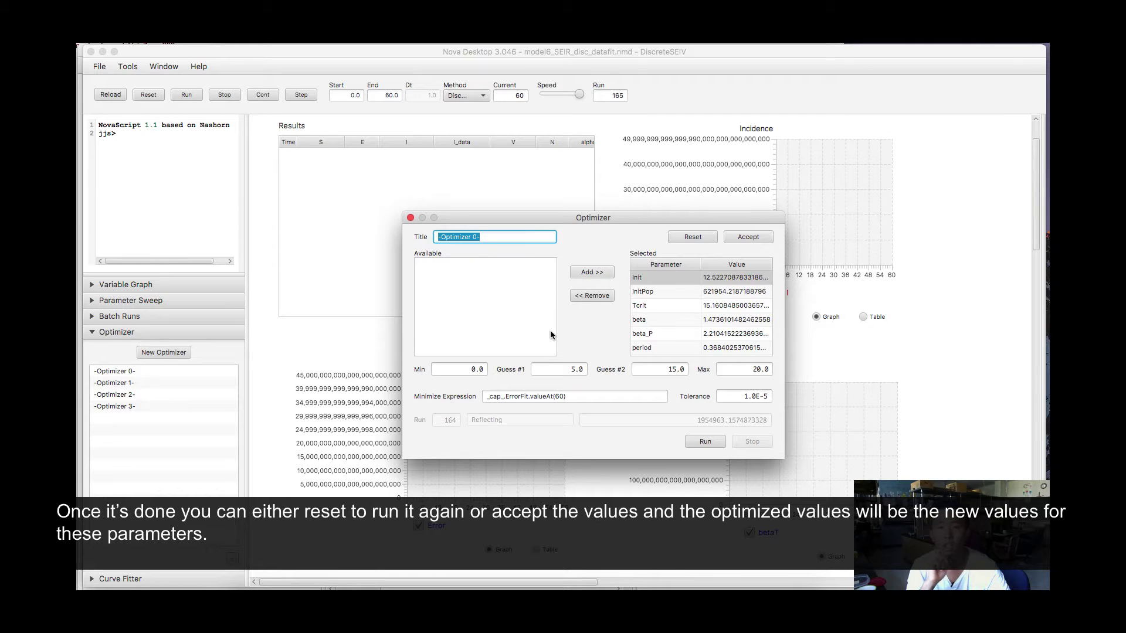
{"action": "left_click", "coordinate": [737, 241]}
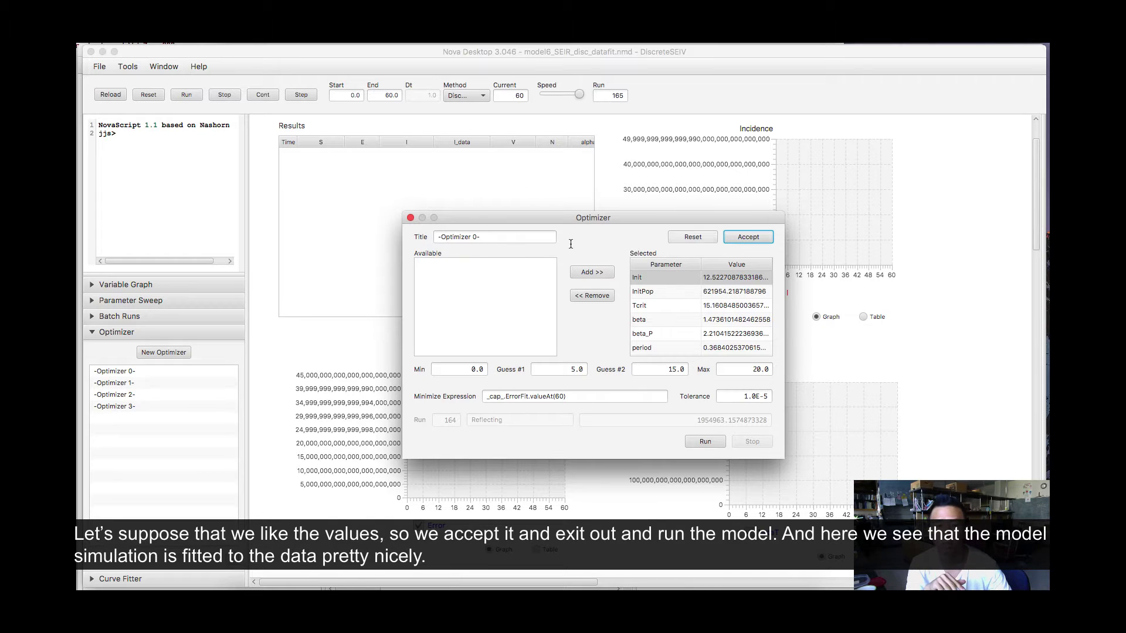
{"action": "left_click", "coordinate": [411, 218]}
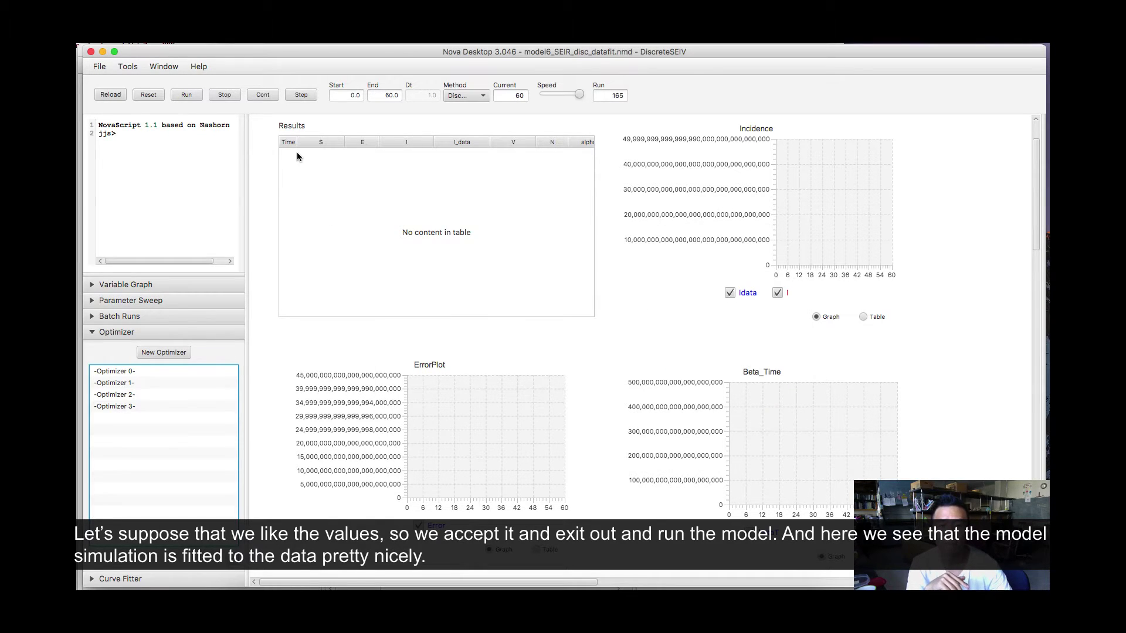
{"action": "left_click", "coordinate": [188, 95]}
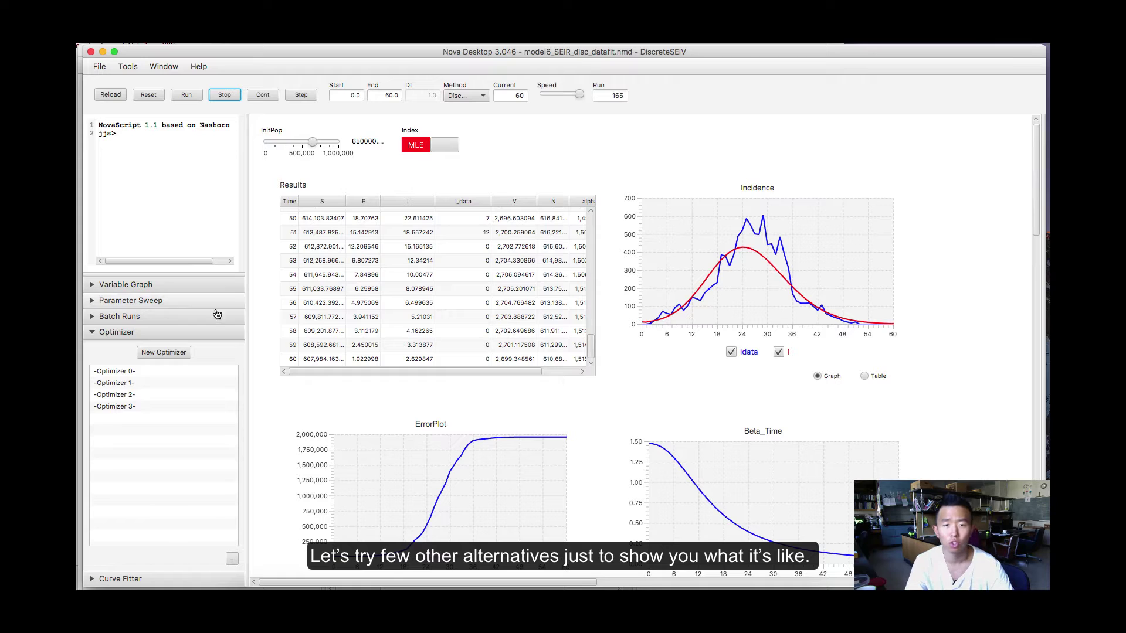
Set Optimizer 0's minimize expression to _cap_.ErrorFit.valueAt(30) and run the optimization
{"action": "double_click", "coordinate": [121, 372]}
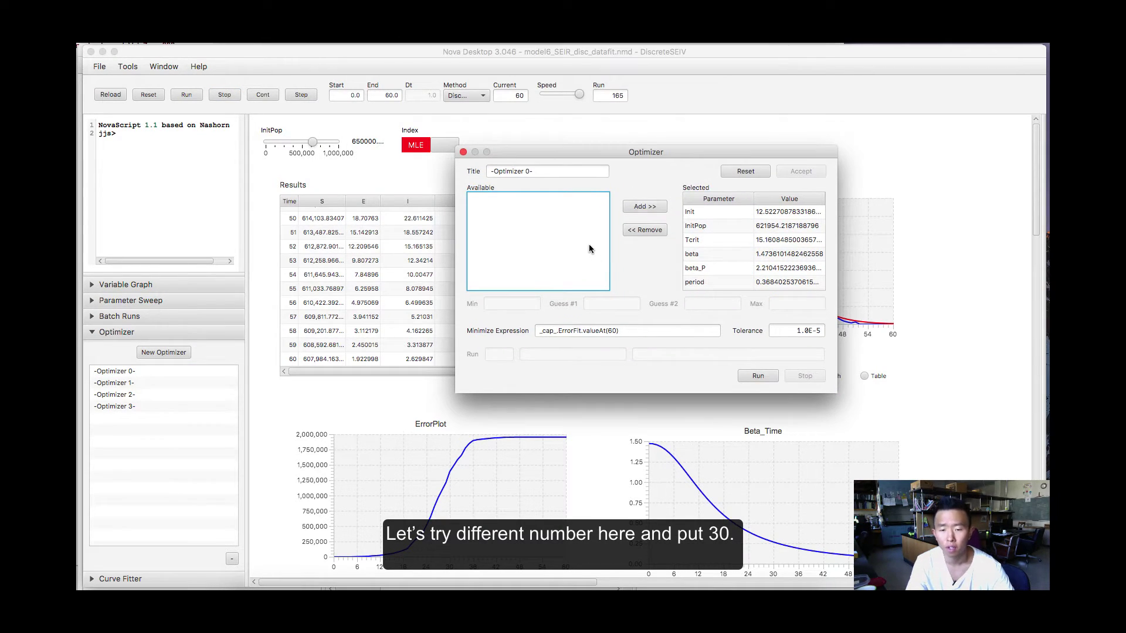
{"action": "left_click", "coordinate": [614, 333]}
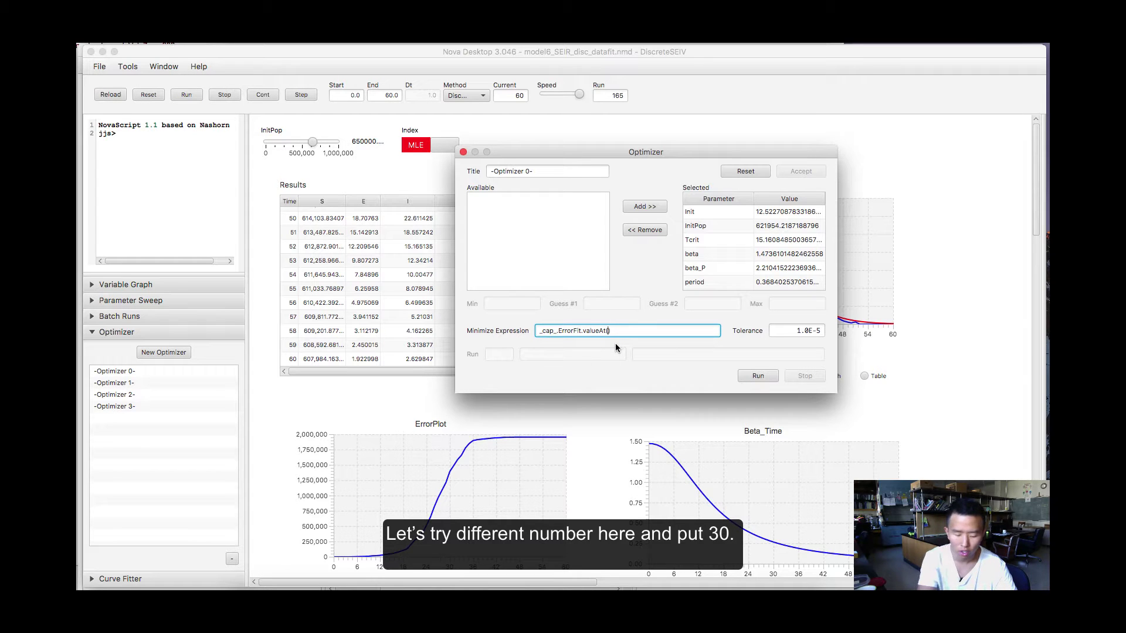
{"action": "left_click", "coordinate": [756, 376]}
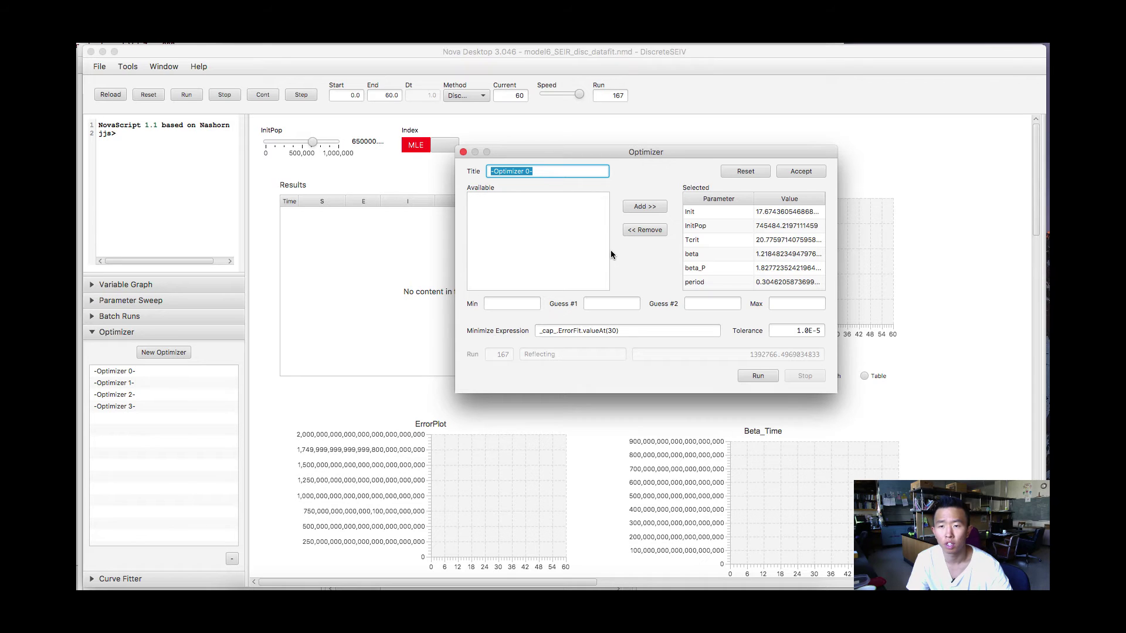
Accept the parameter values from the 30-point optimization, close the optimizer and run the model
{"action": "left_click", "coordinate": [780, 174]}
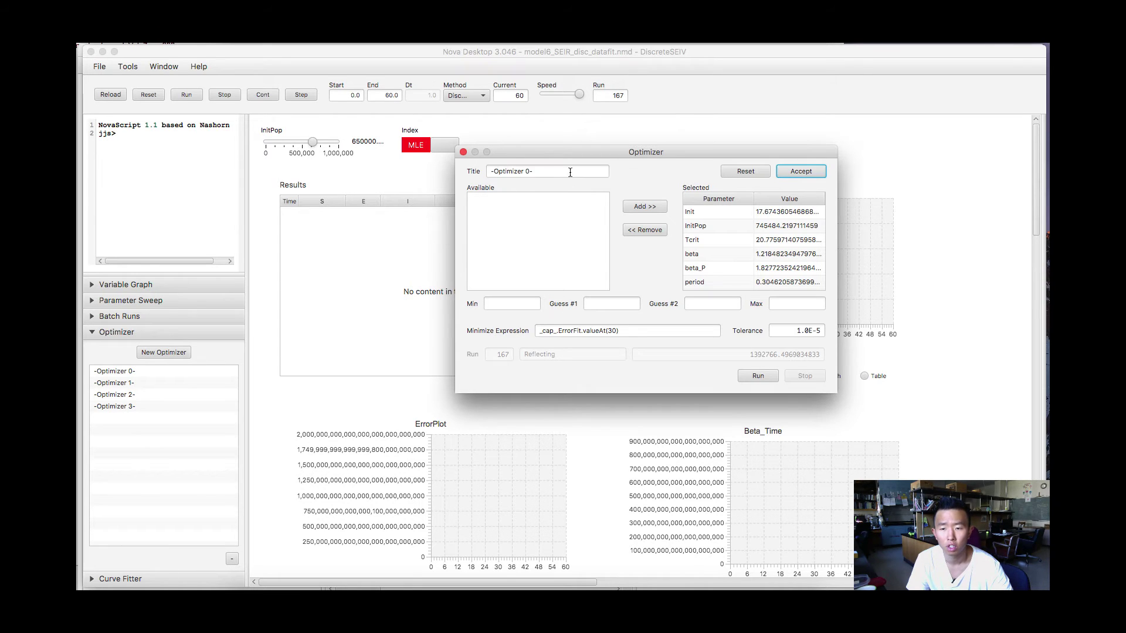
{"action": "left_click", "coordinate": [463, 152]}
{"action": "left_click", "coordinate": [193, 95]}
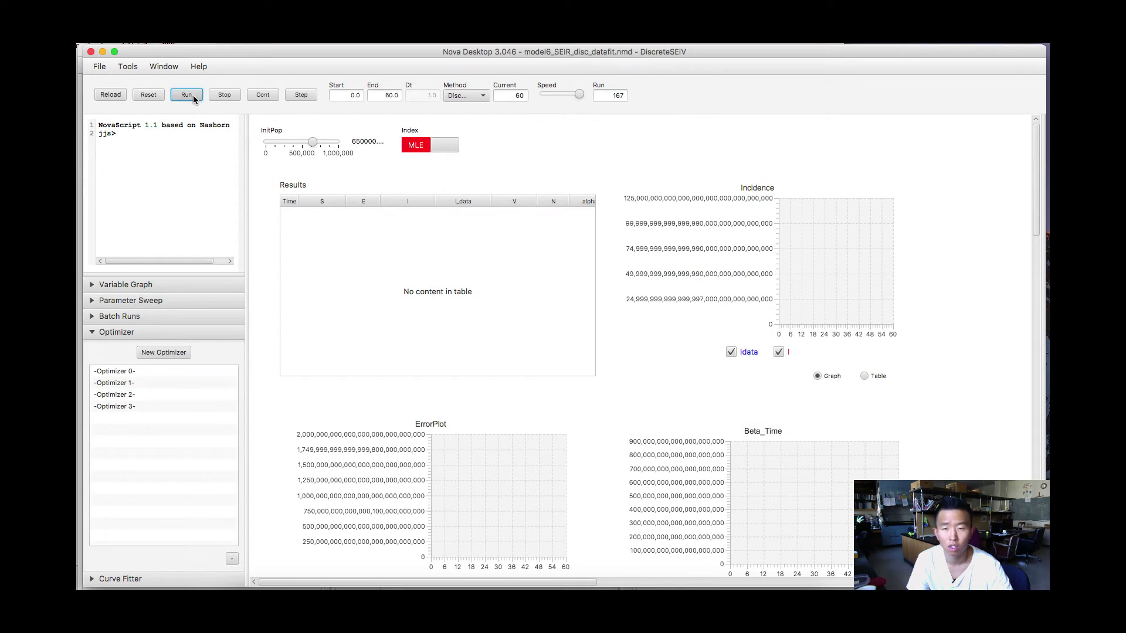